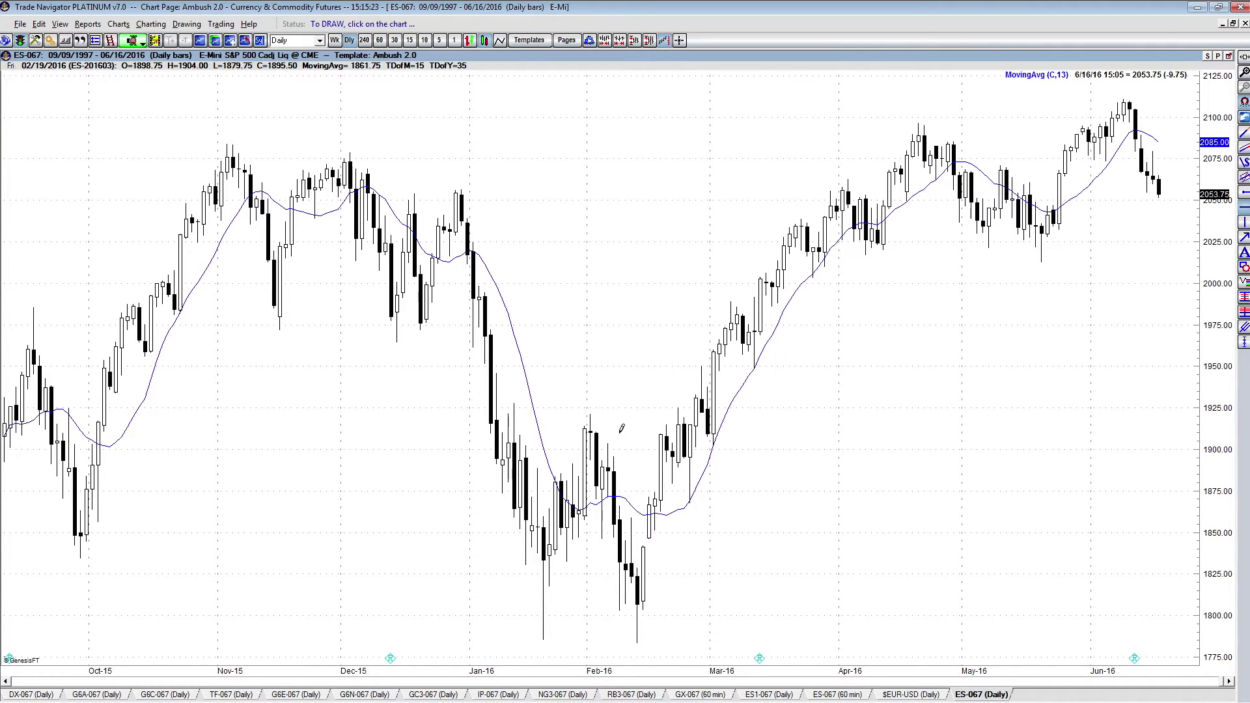
left_click_drag(903, 346, 866, 254)
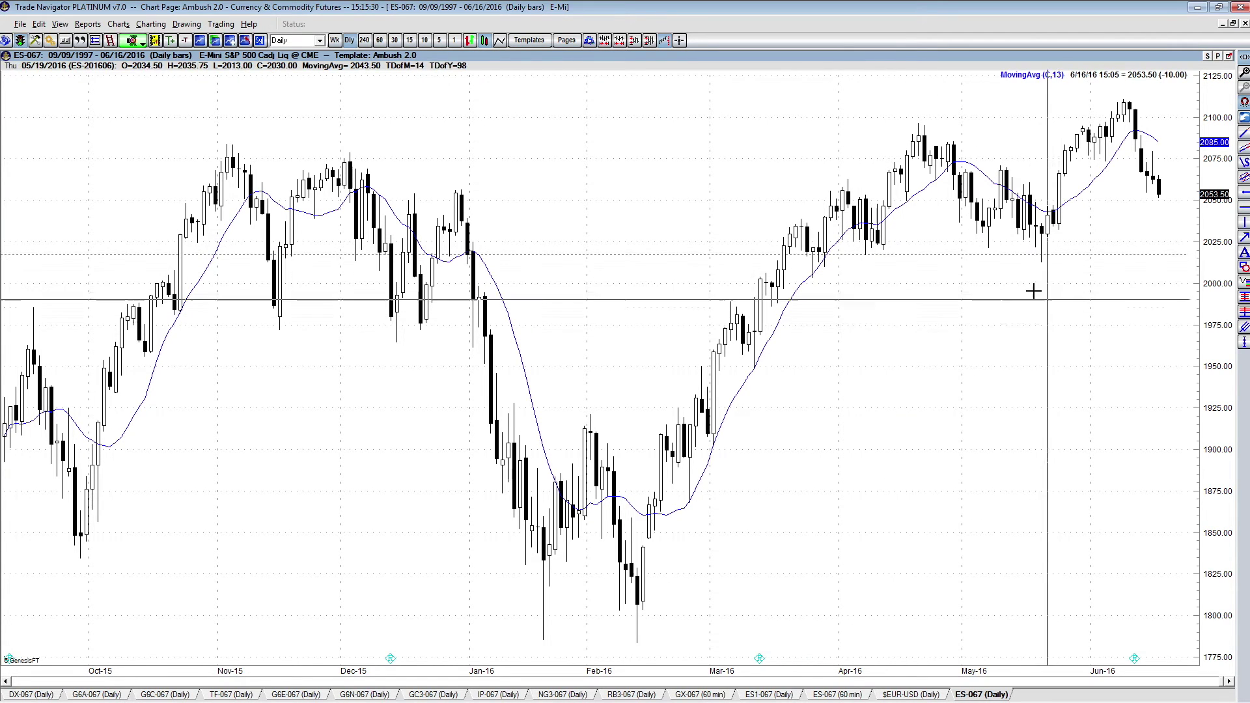
left_click_drag(1040, 257, 1040, 263)
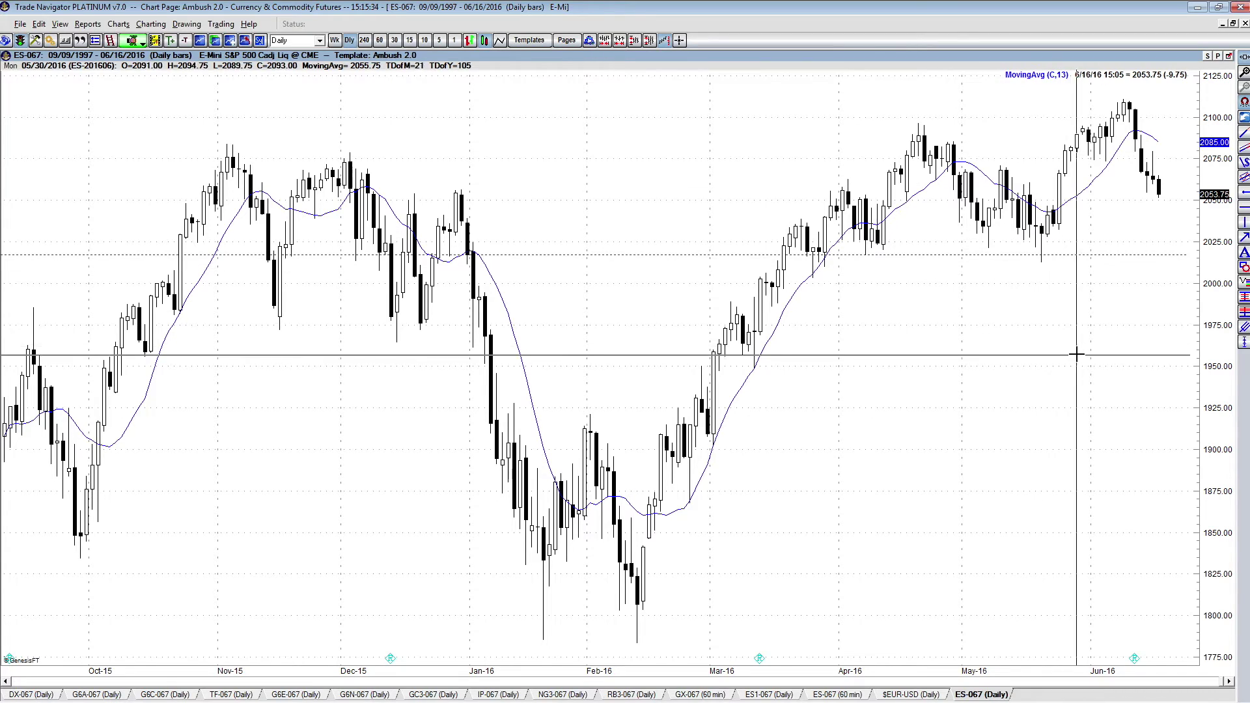
key("Delete")
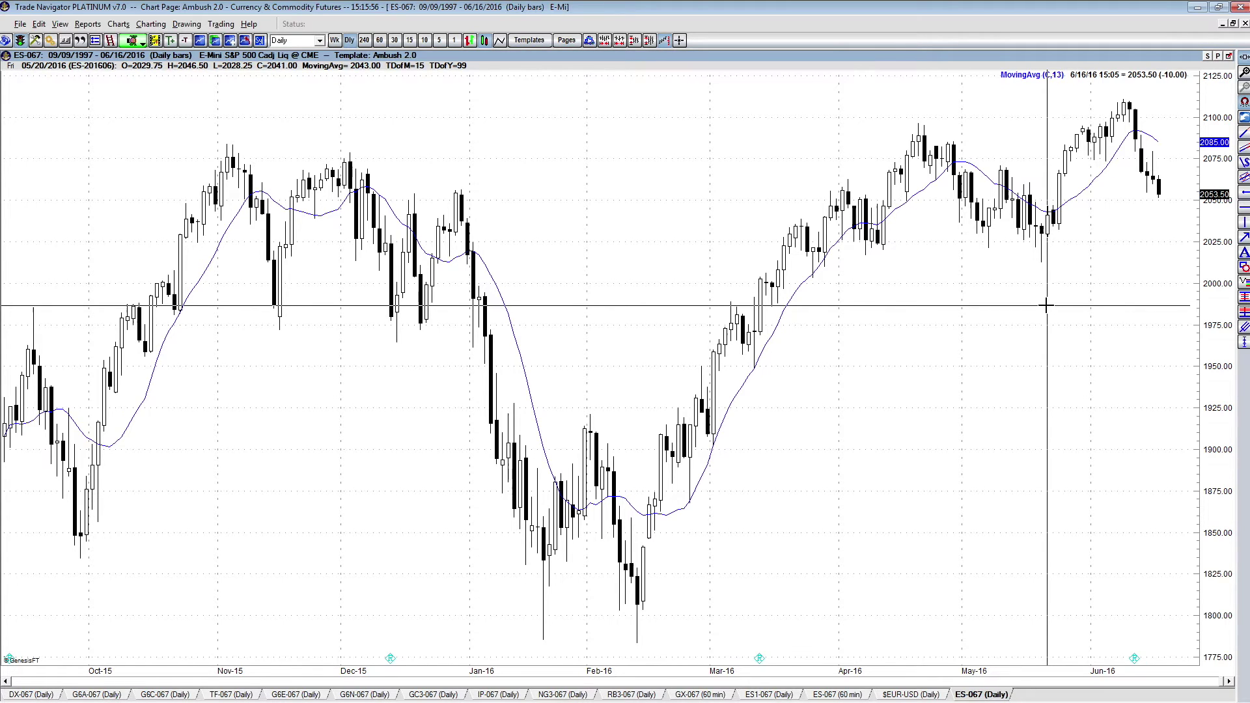
scroll(1046, 305, "left", 3)
scroll(1046, 306, "left", 4)
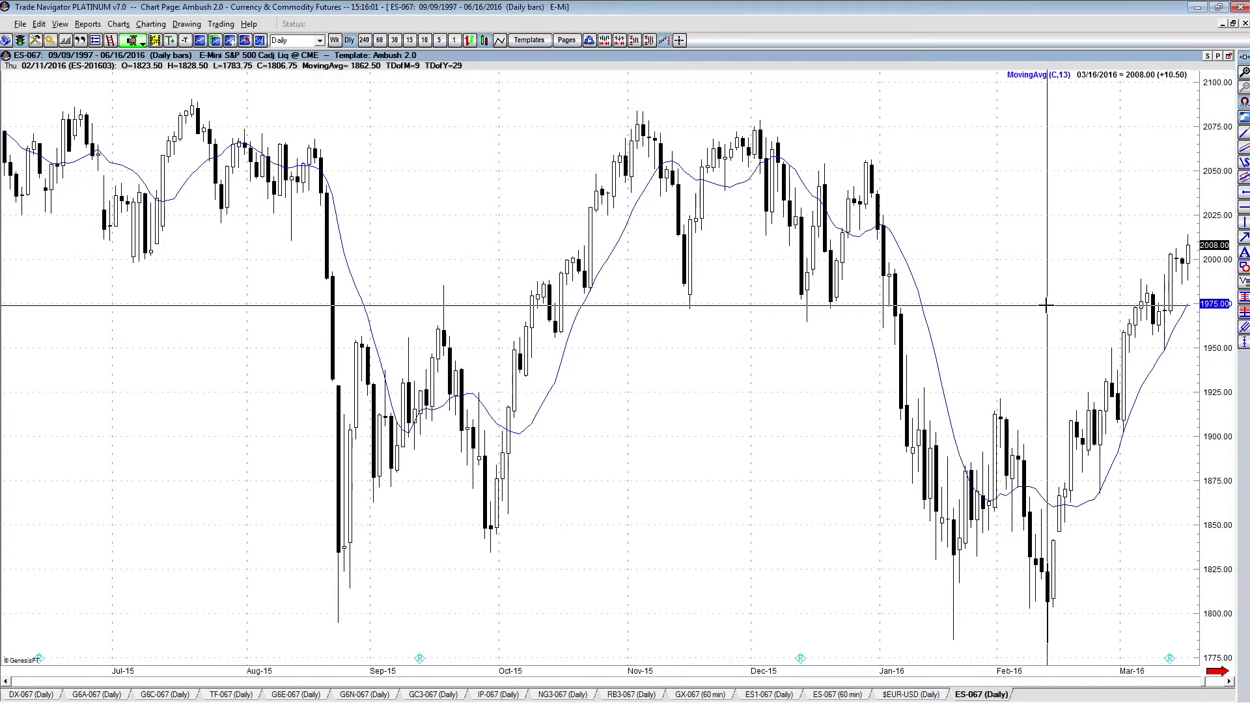
scroll(1046, 305, "right", 1)
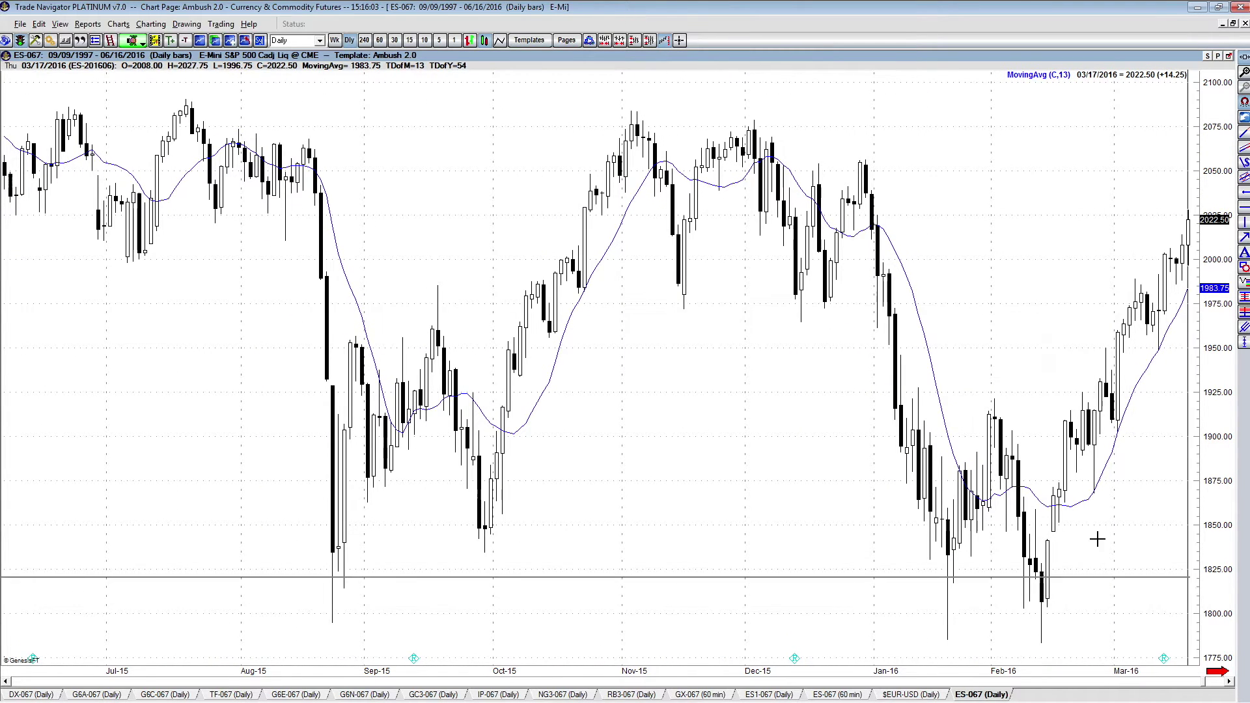
scroll(1091, 370, "right", 6)
scroll(1121, 357, "right", 1)
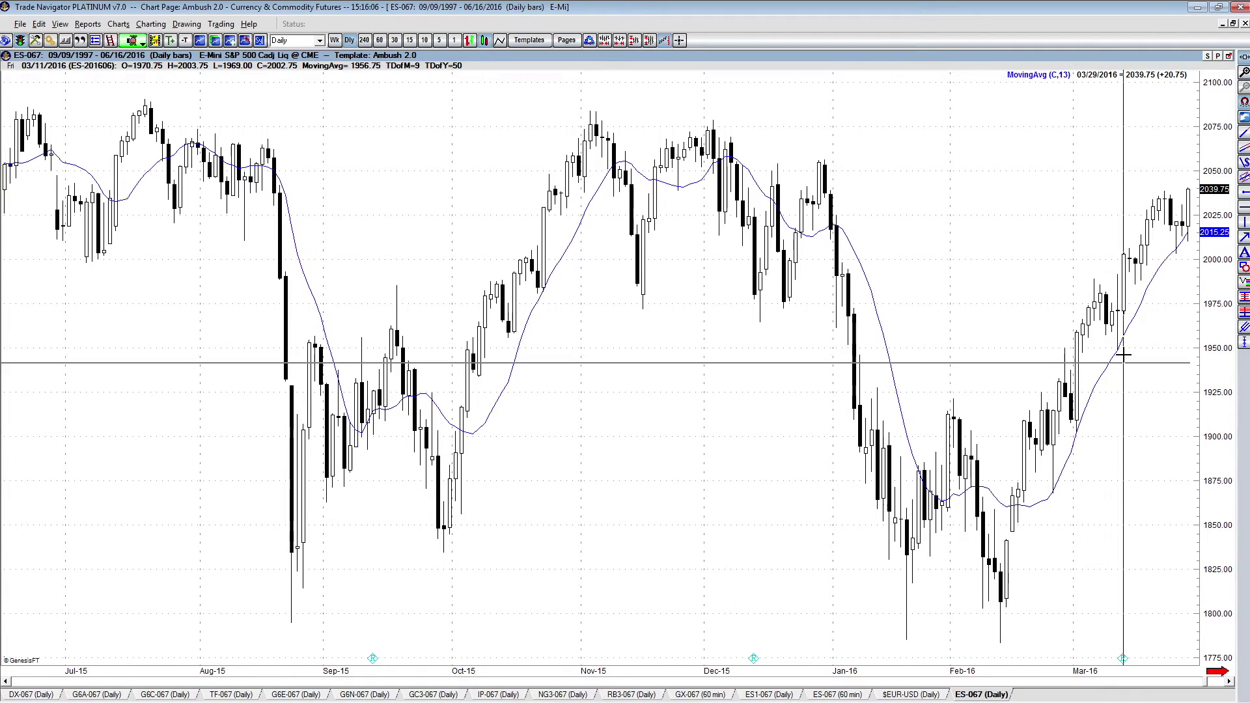
scroll(1165, 273, "right", 1)
mouse_move(1165, 263)
left_mouse_down()
mouse_move(1171, 240)
mouse_move(1171, 253)
left_mouse_up()
scroll(1123, 274, "right", 4)
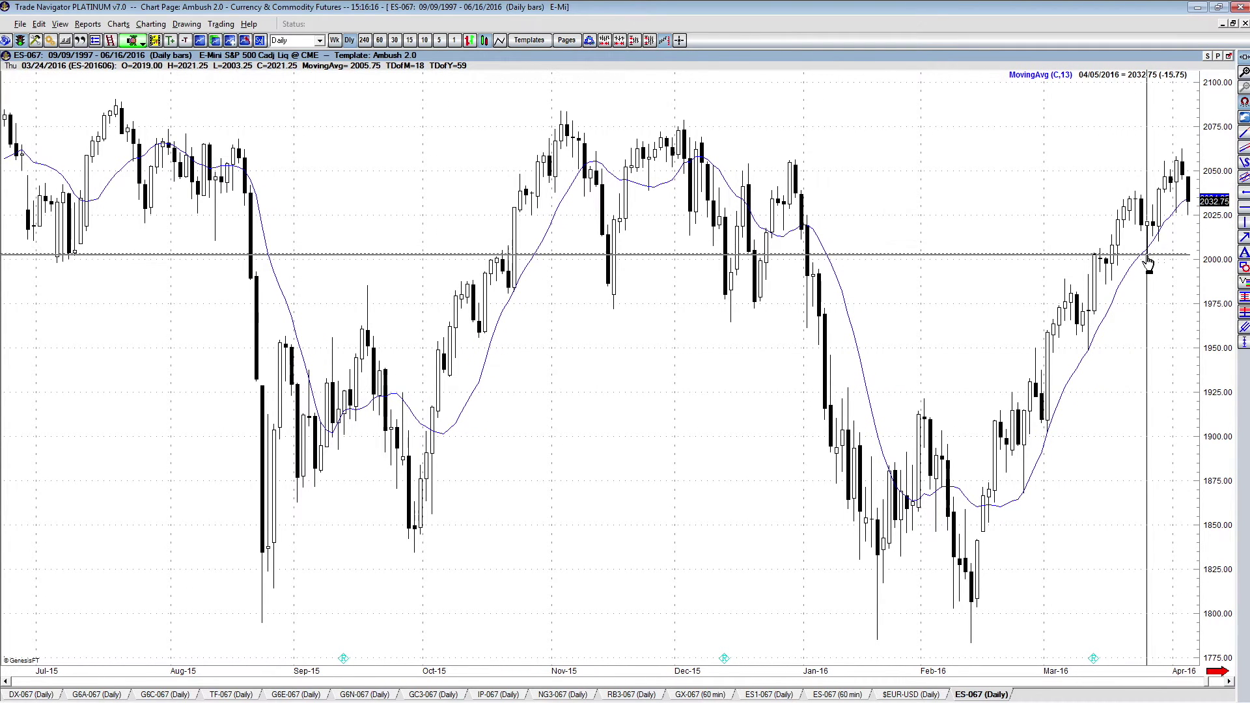
scroll(1165, 296, "right", 2)
scroll(1170, 301, "right", 6)
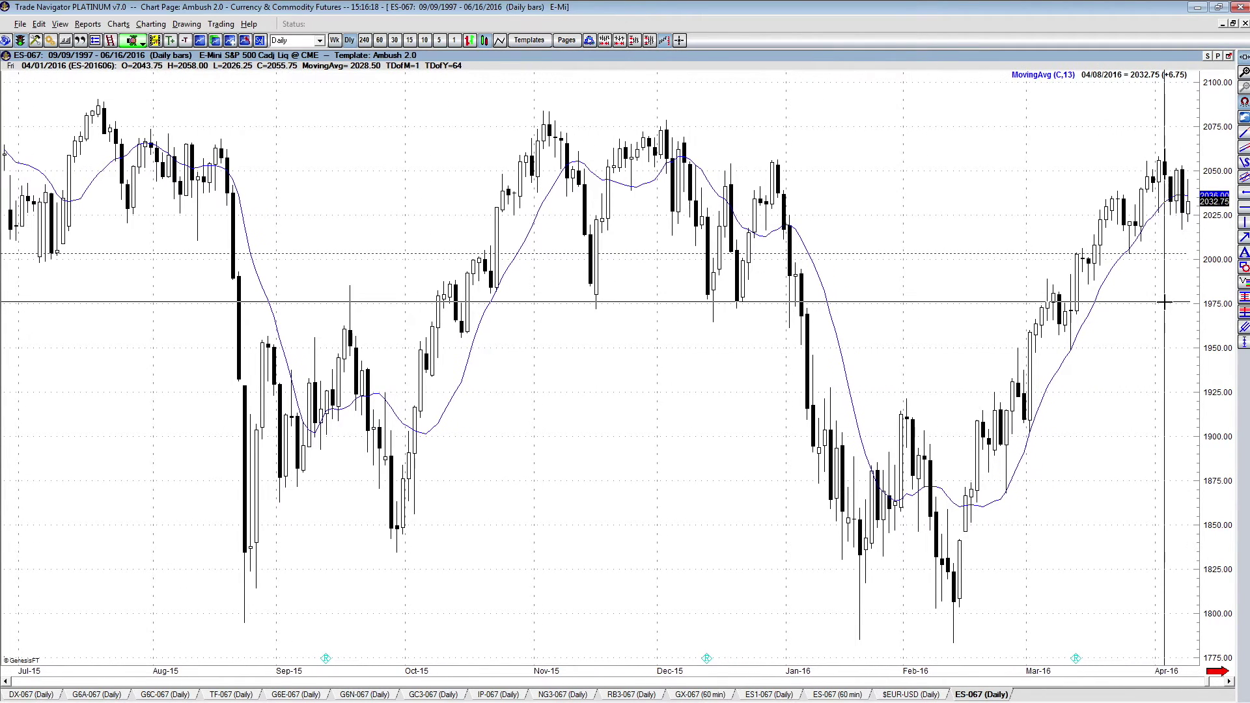
scroll(1159, 305, "right", 2)
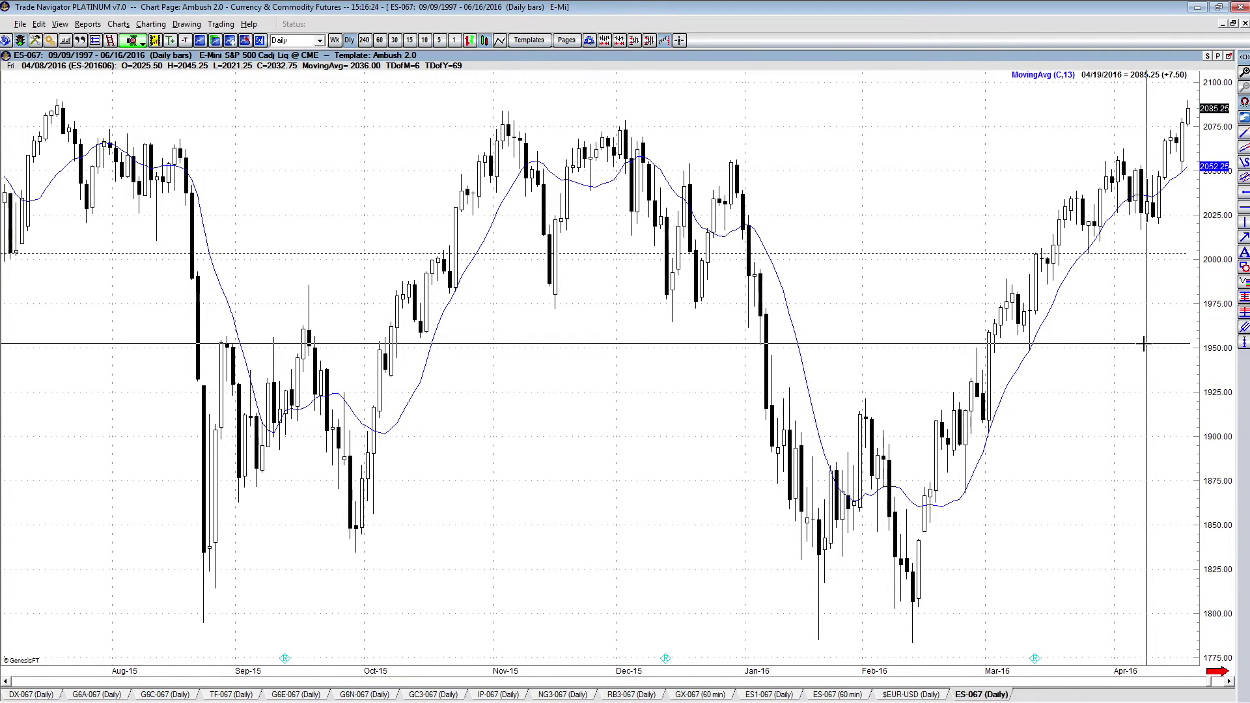
key("End")
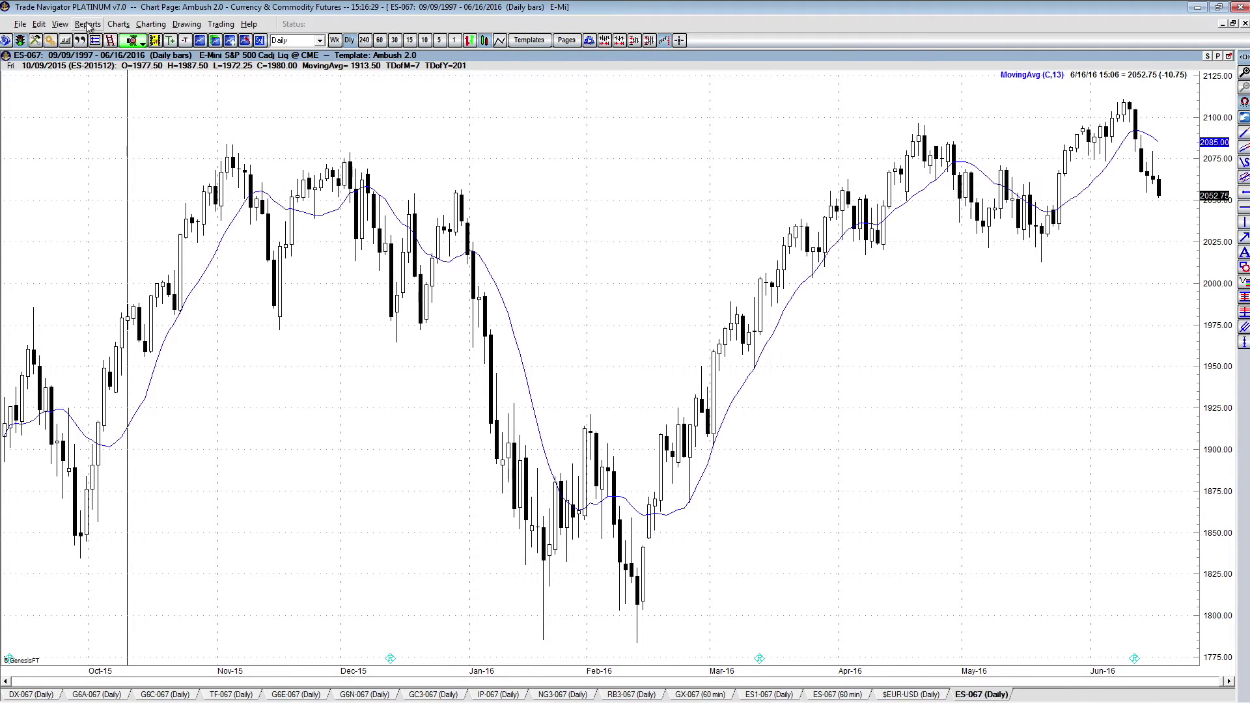
Step: Browse the reports list and bring up the history replay settings for ES-067
left_click(88, 26)
mouse_move(60, 26)
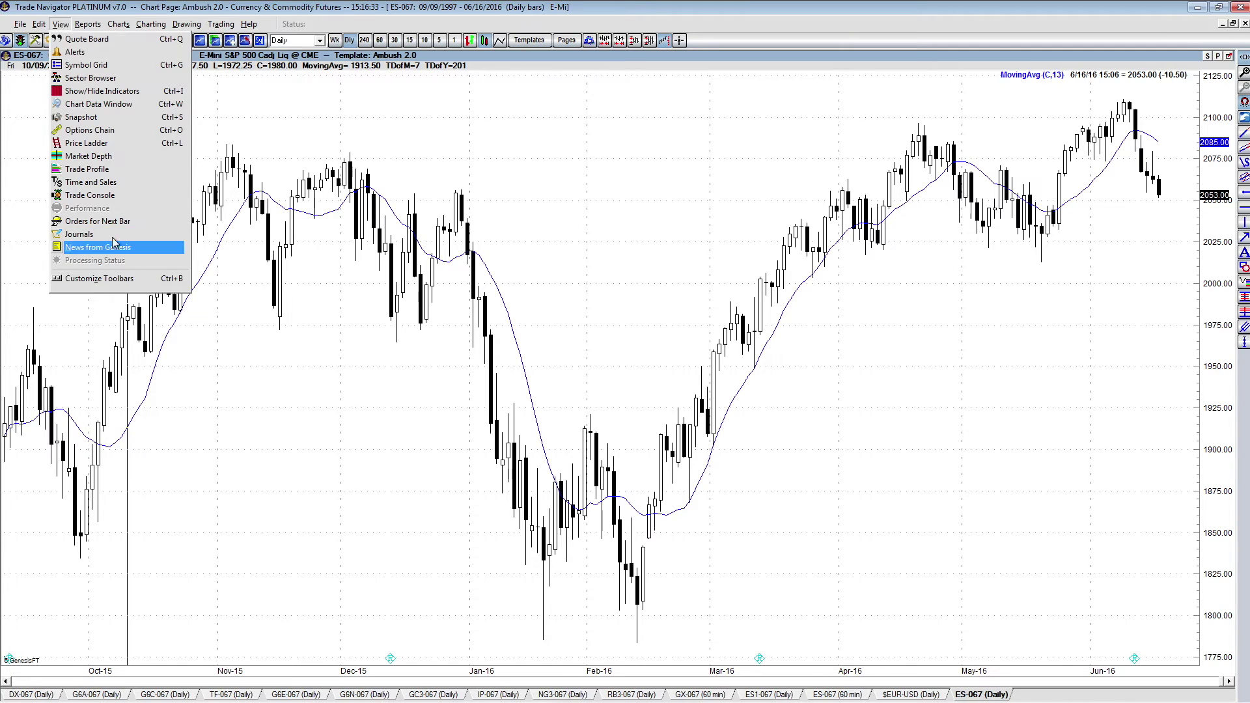
left_click(298, 302)
left_click(151, 24)
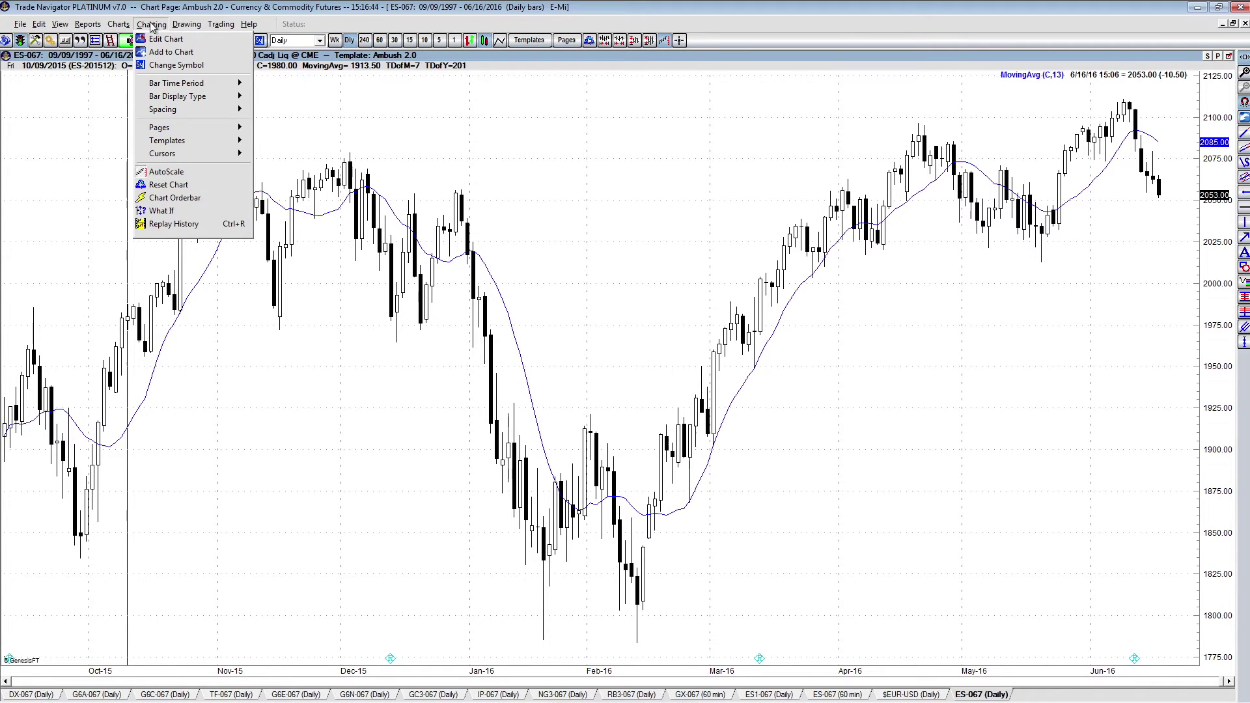
left_click(194, 226)
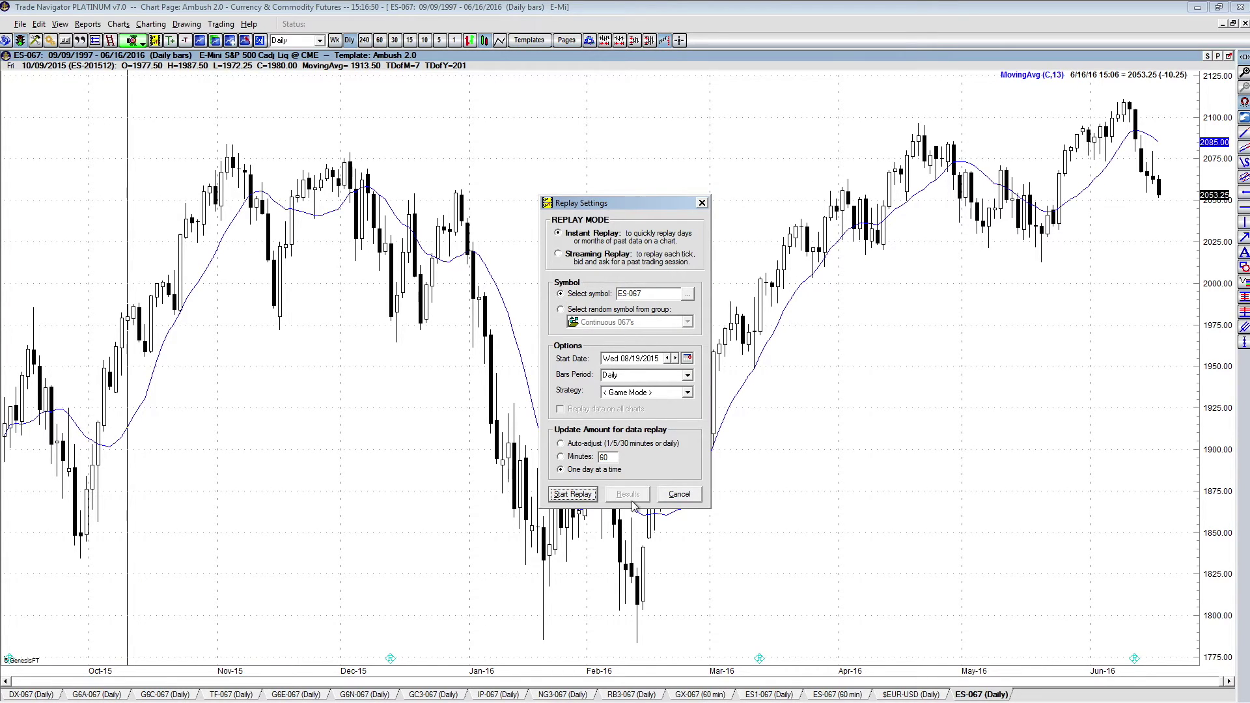
Step: Start an ES-067 Instant Replay and enter a short market order without automatic exits
left_click(572, 494)
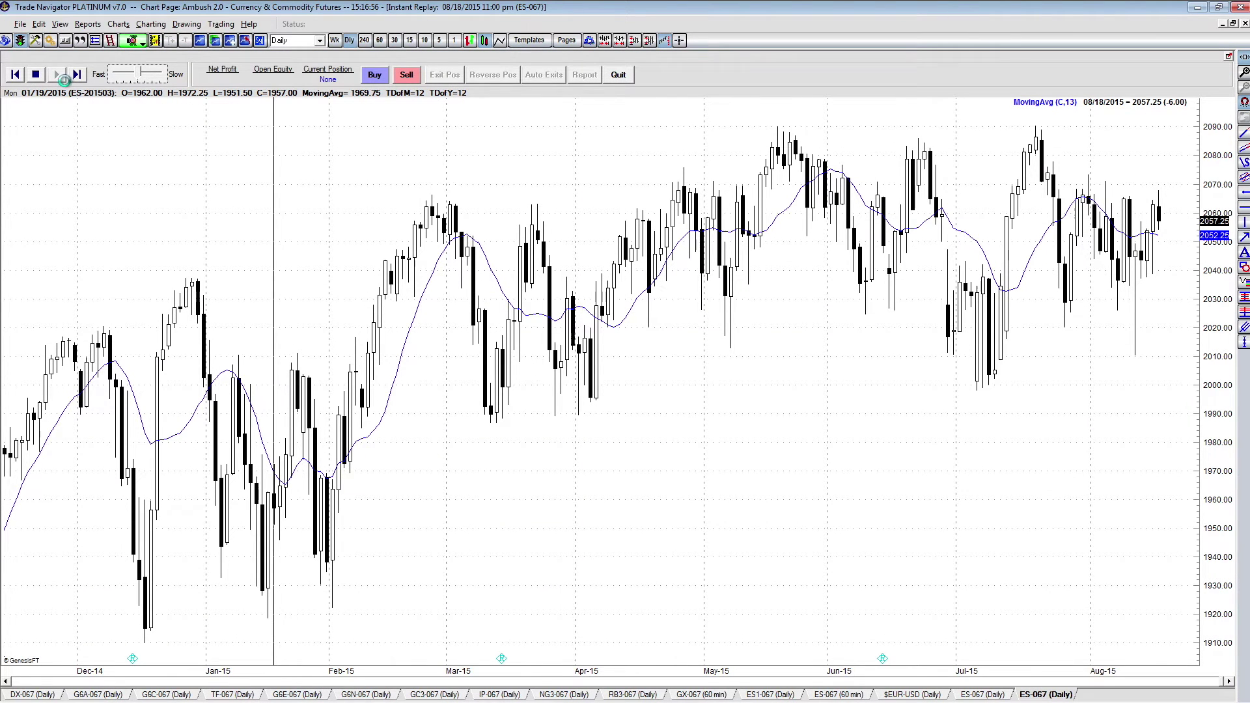
left_click(37, 75)
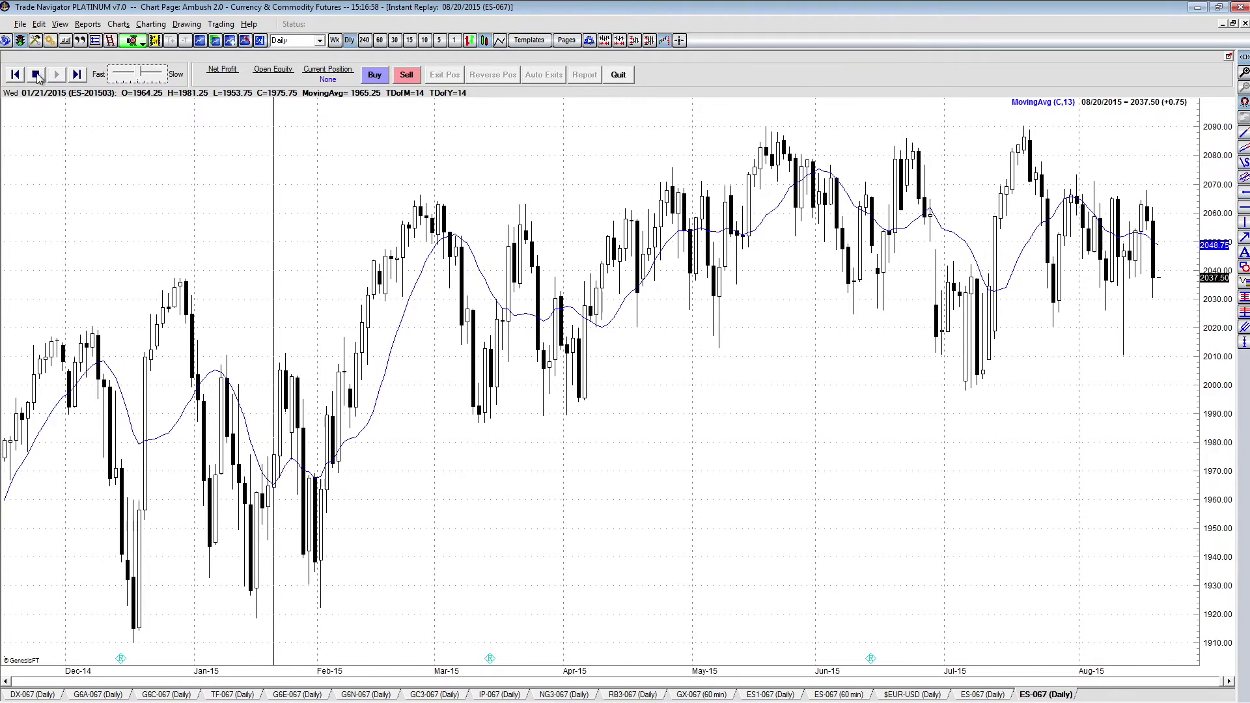
left_click(406, 75)
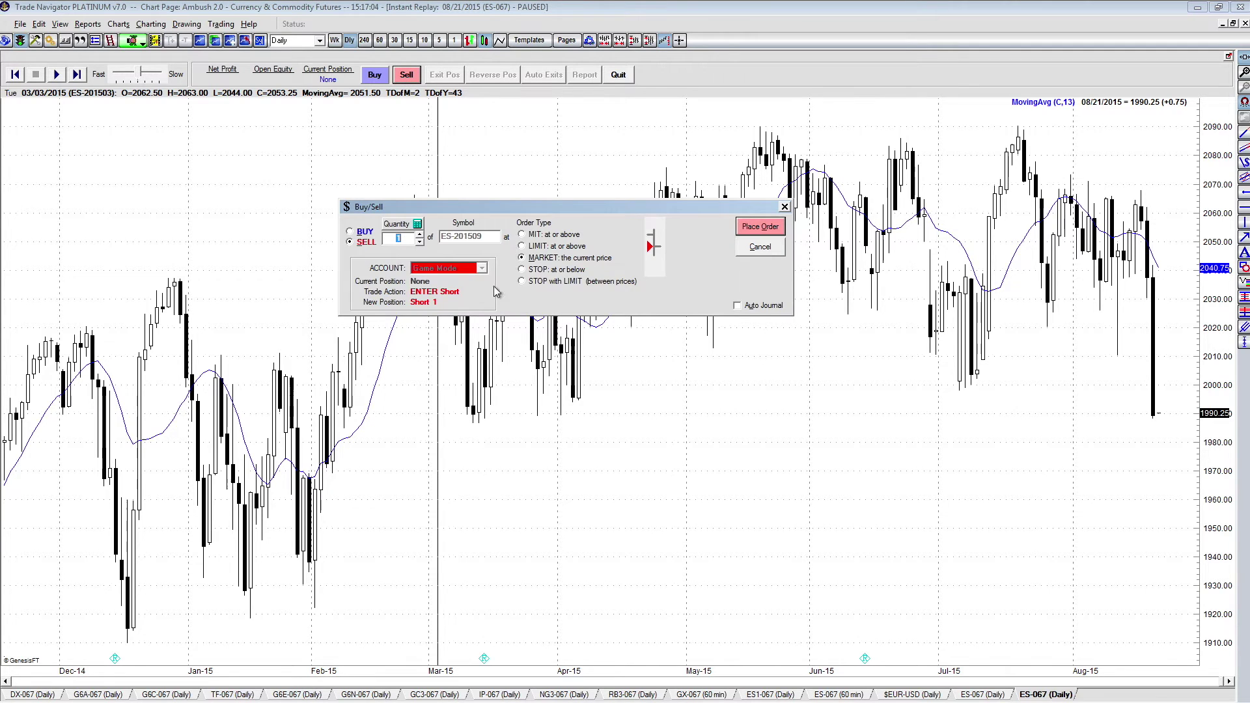
left_click(750, 227)
left_click(597, 397)
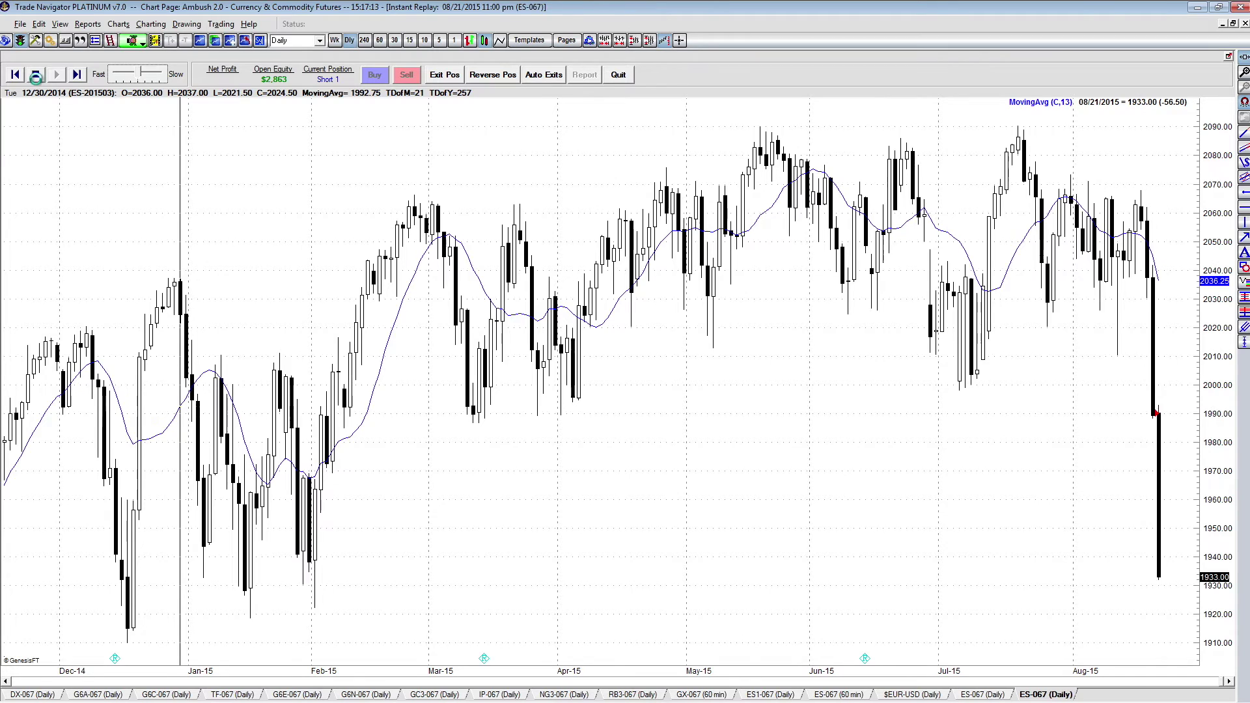
Step: Advance the replay to 08/24, buy back the short, and review its performance summary
left_click(36, 76)
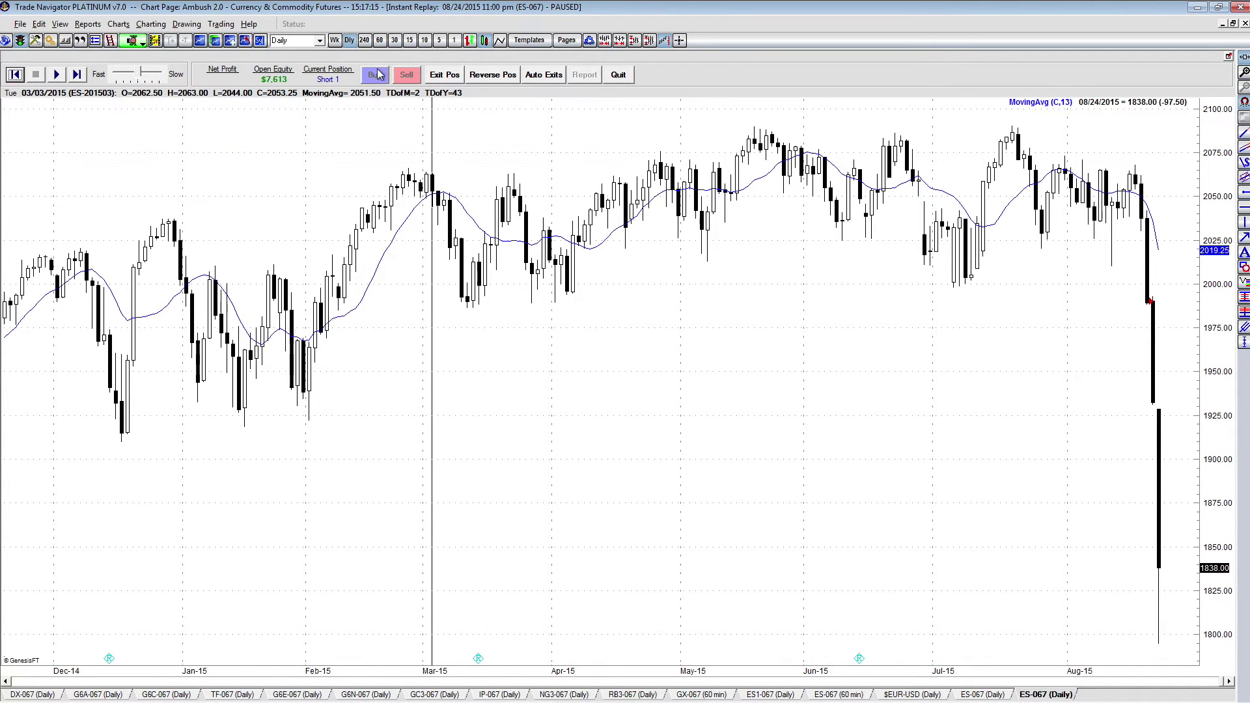
left_click(445, 76)
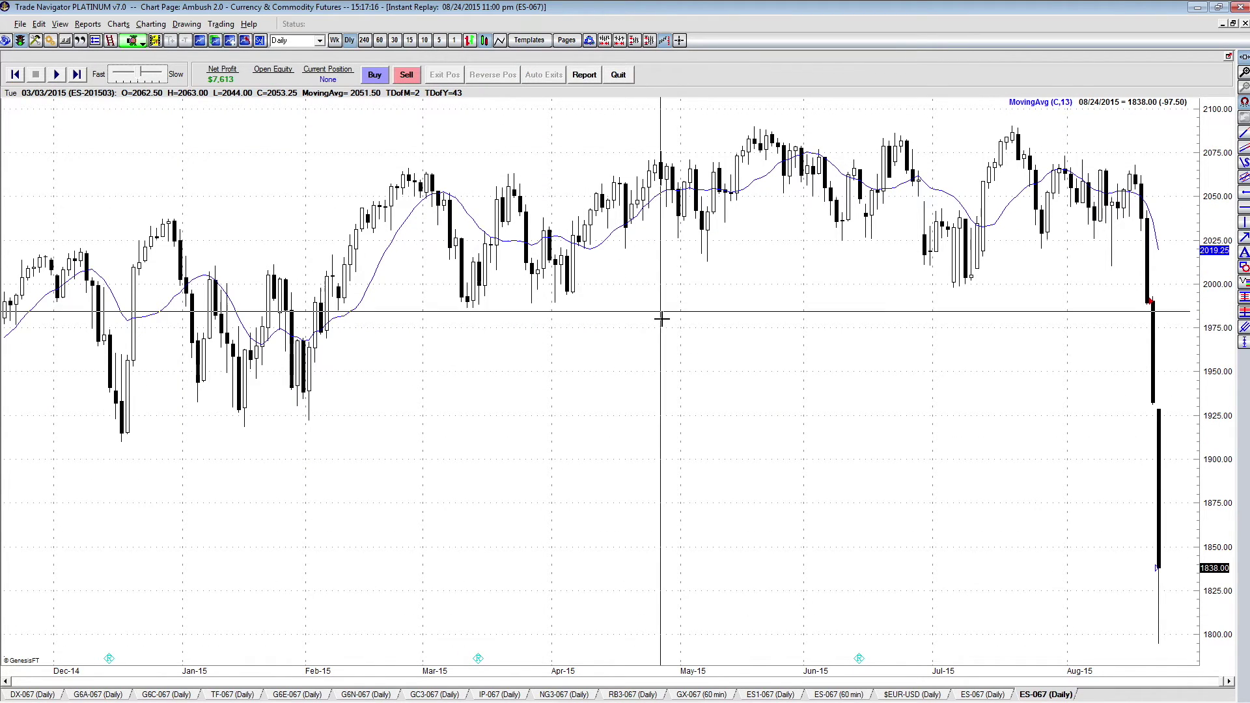
left_click(584, 75)
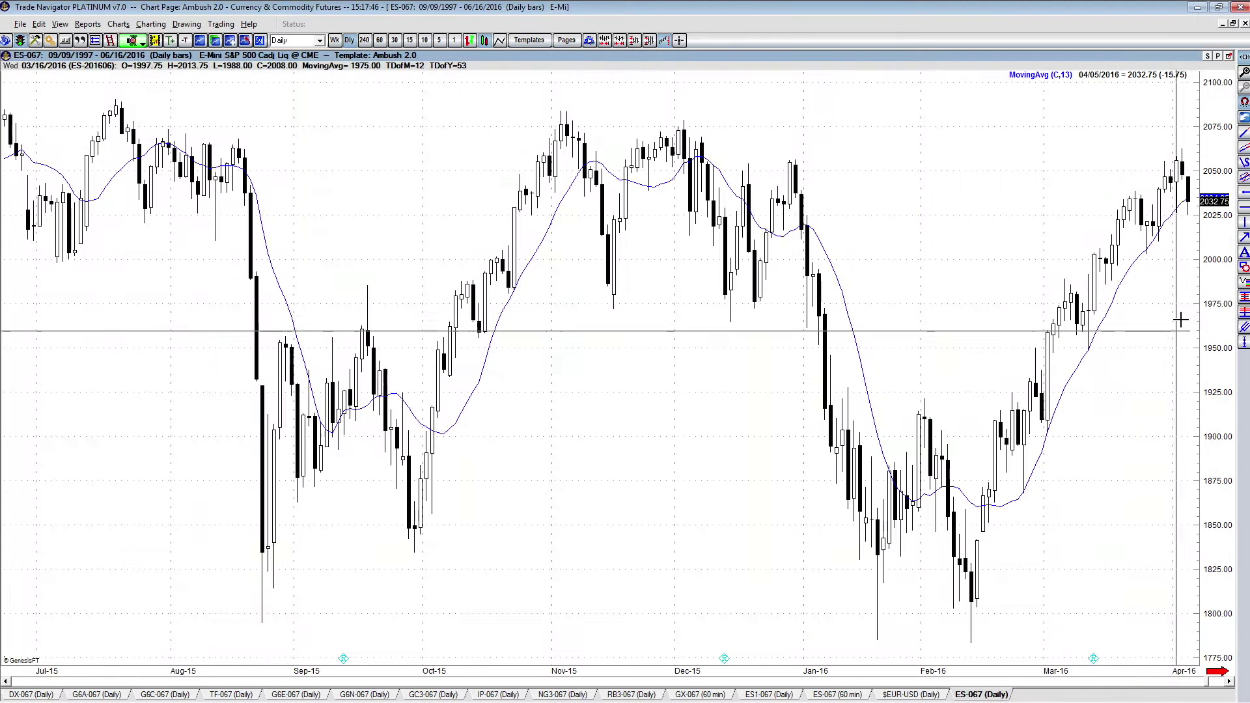
key("Right")
key("Right")
key("Right")
key("Right")
key("Right")
key("Right")
key("Right")
key("Right")
key("Right")
key("Right")
key("Right")
key("Right")
key("Right")
key("Right")
key("Right")
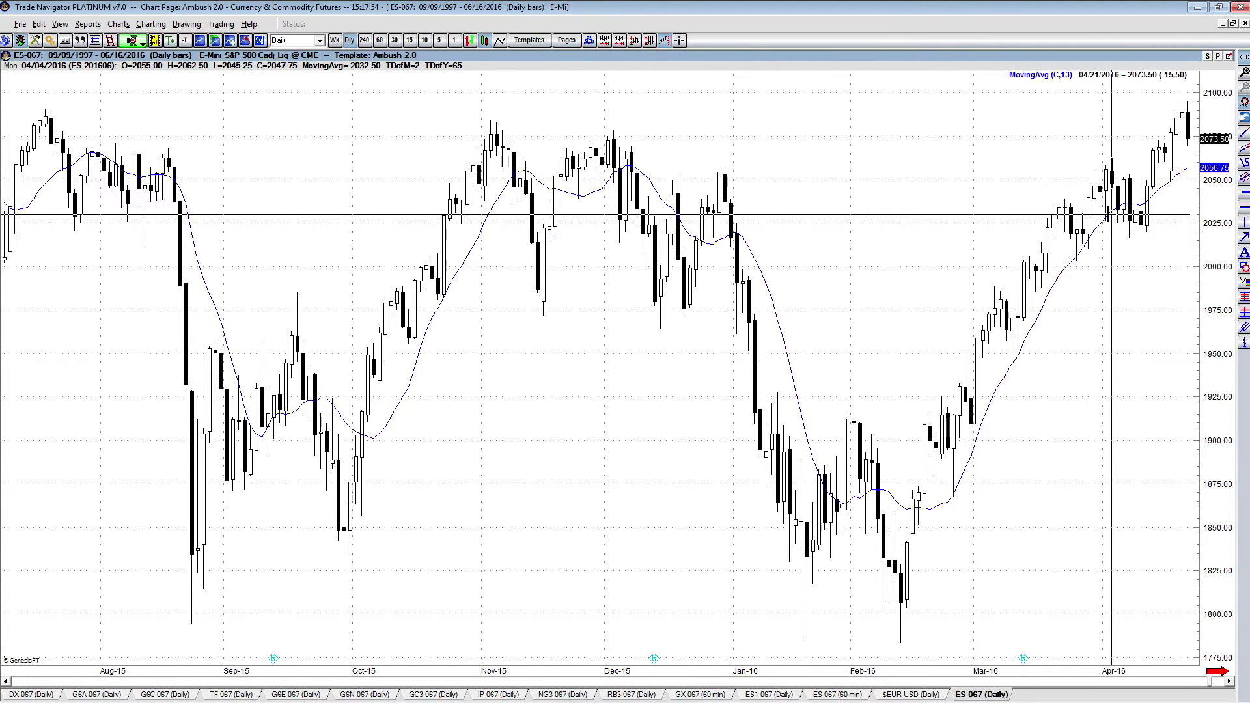
scroll(1109, 214, "down", 3)
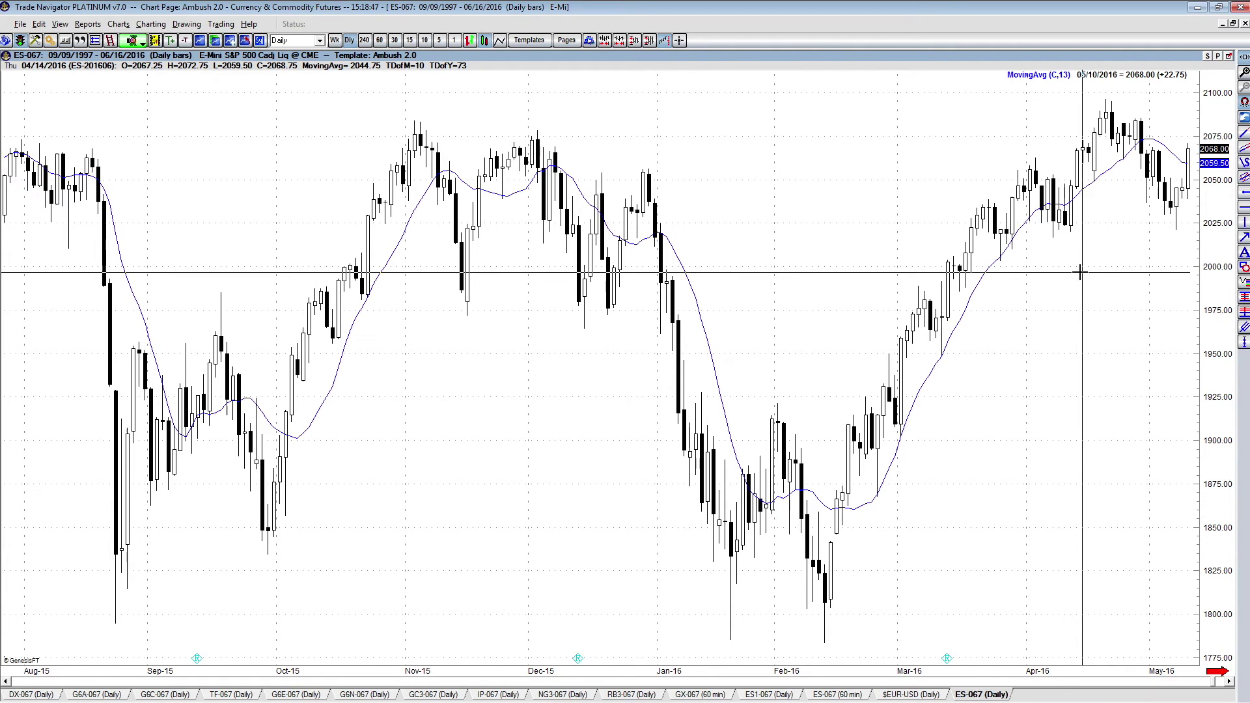
Step: Jump to the latest ES daily bar at 2052.50, showing bars through mid-June 2016
key("End")
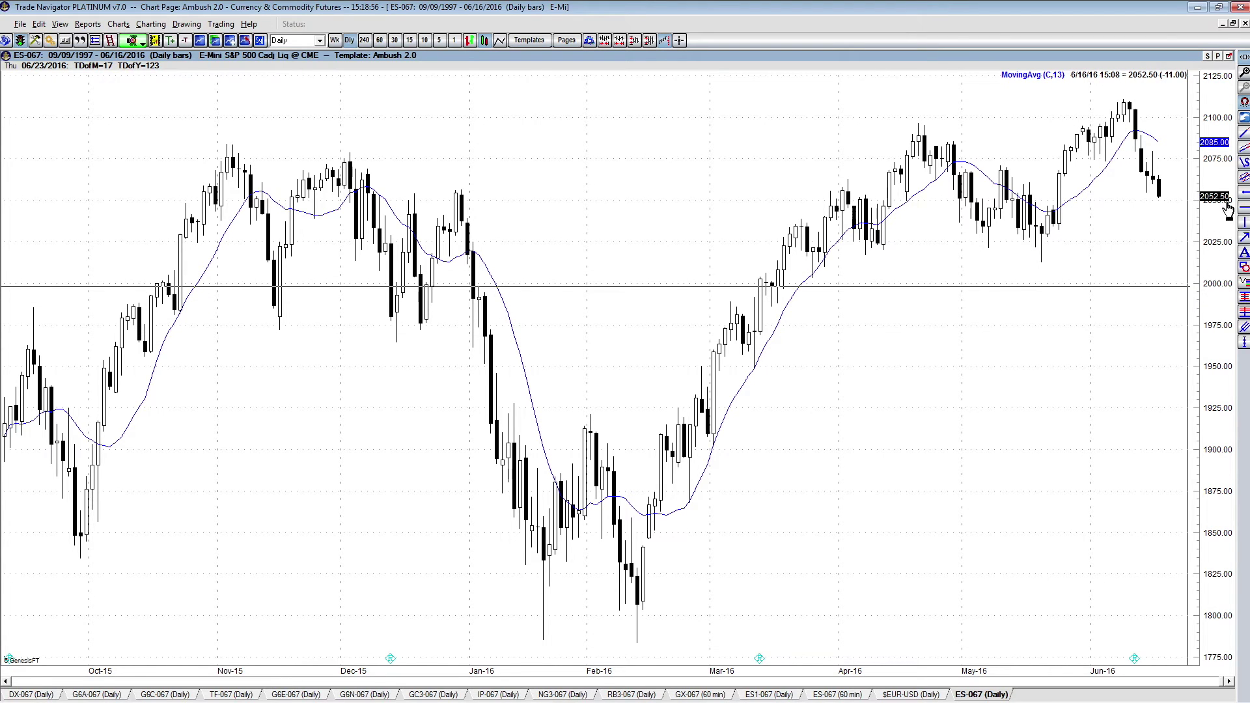
scroll(748, 446, "up", 5)
scroll(748, 446, "up", 10)
scroll(1107, 591, "down", 12)
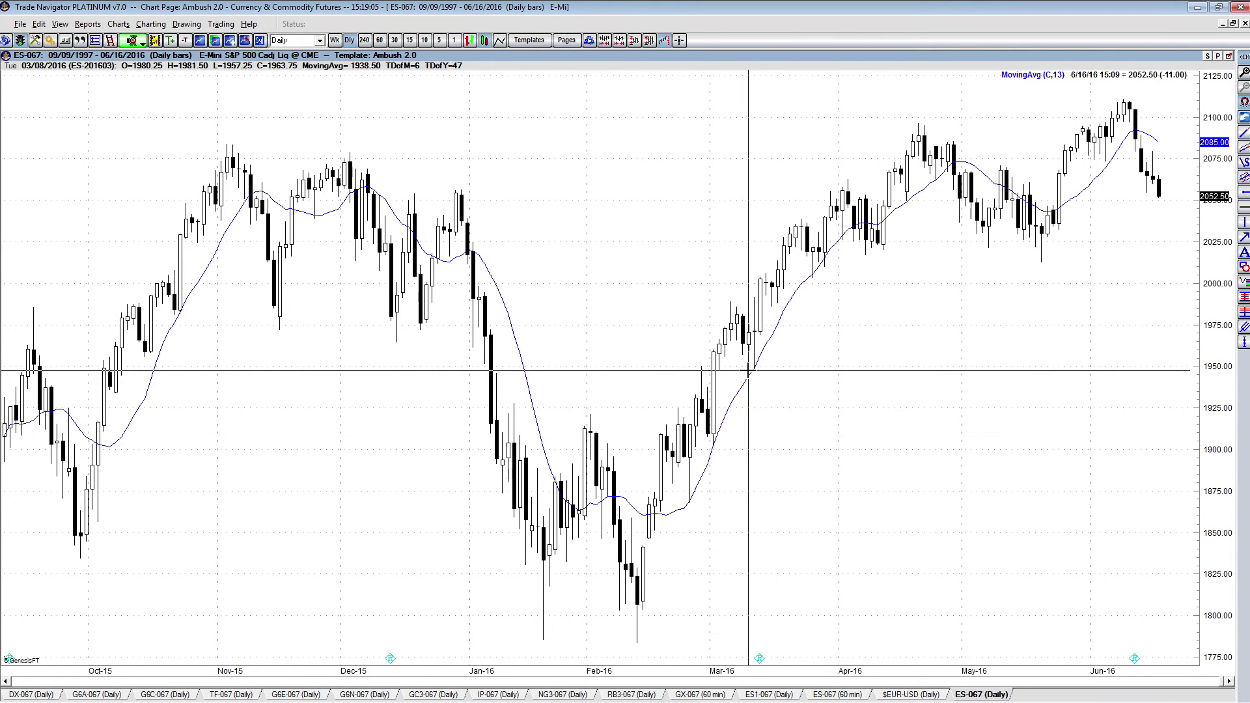
Step: Draw red rectangles around the late-February and later pullbacks to the 13-period average
left_click(1244, 272)
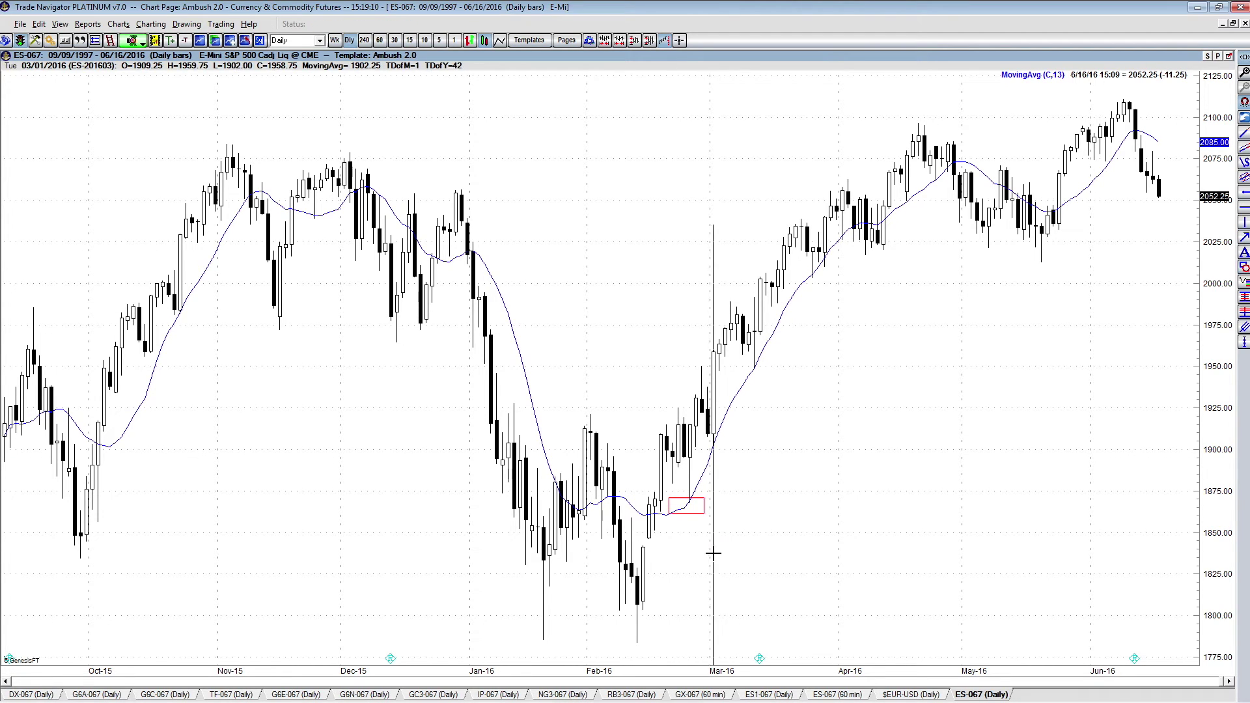
left_click_drag(772, 368, 771, 369)
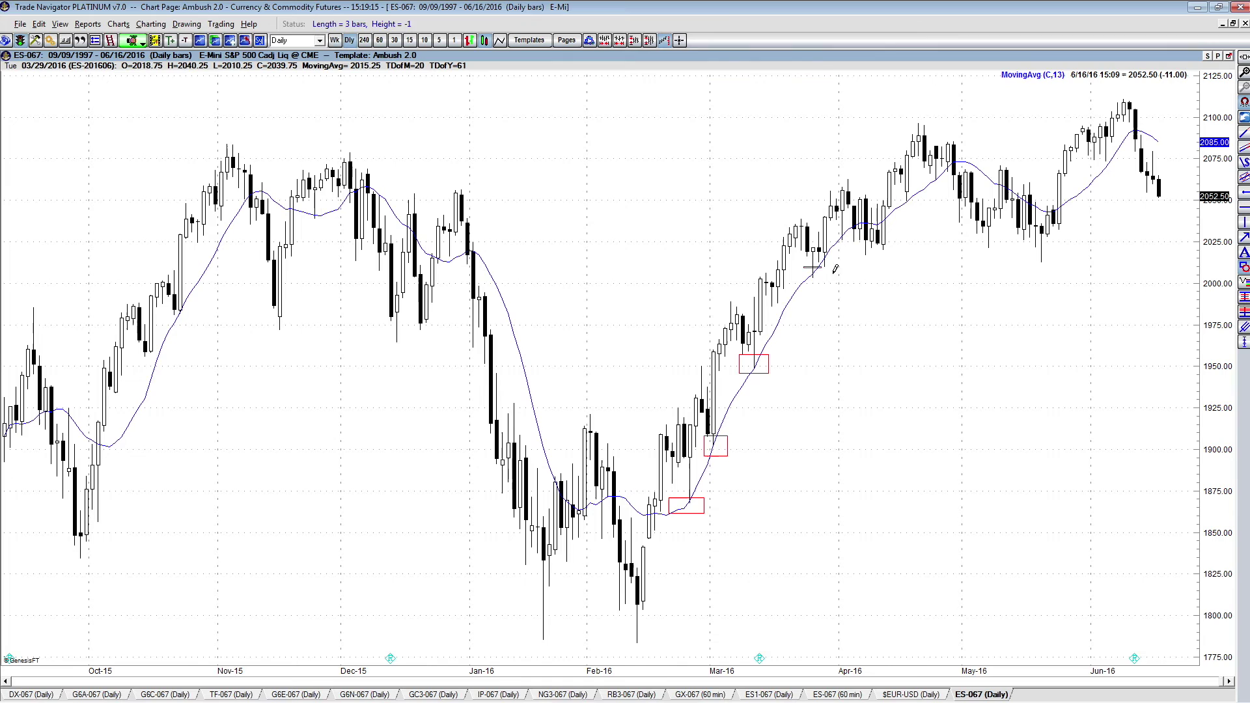
left_click_drag(832, 279, 832, 280)
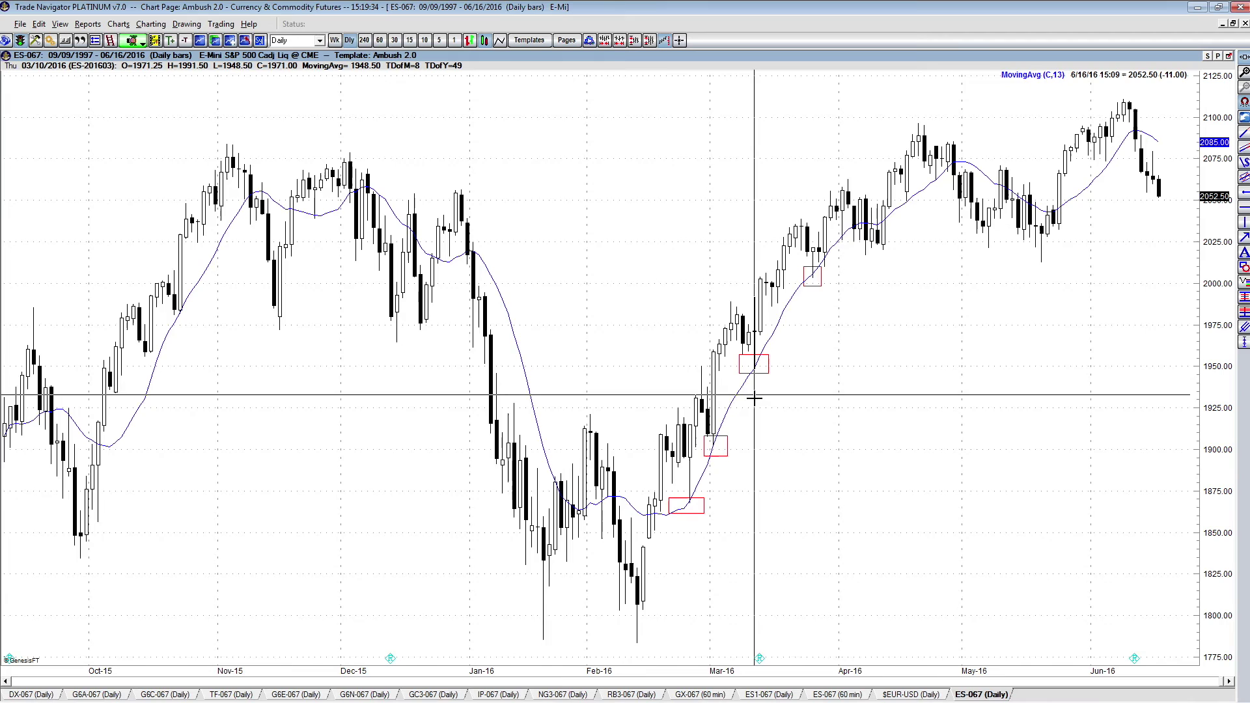
Step: Review the early-March pullback boxes and pan the chart to show bars through June 2016
scroll(752, 397, "up", 2)
scroll(752, 401, "up", 5)
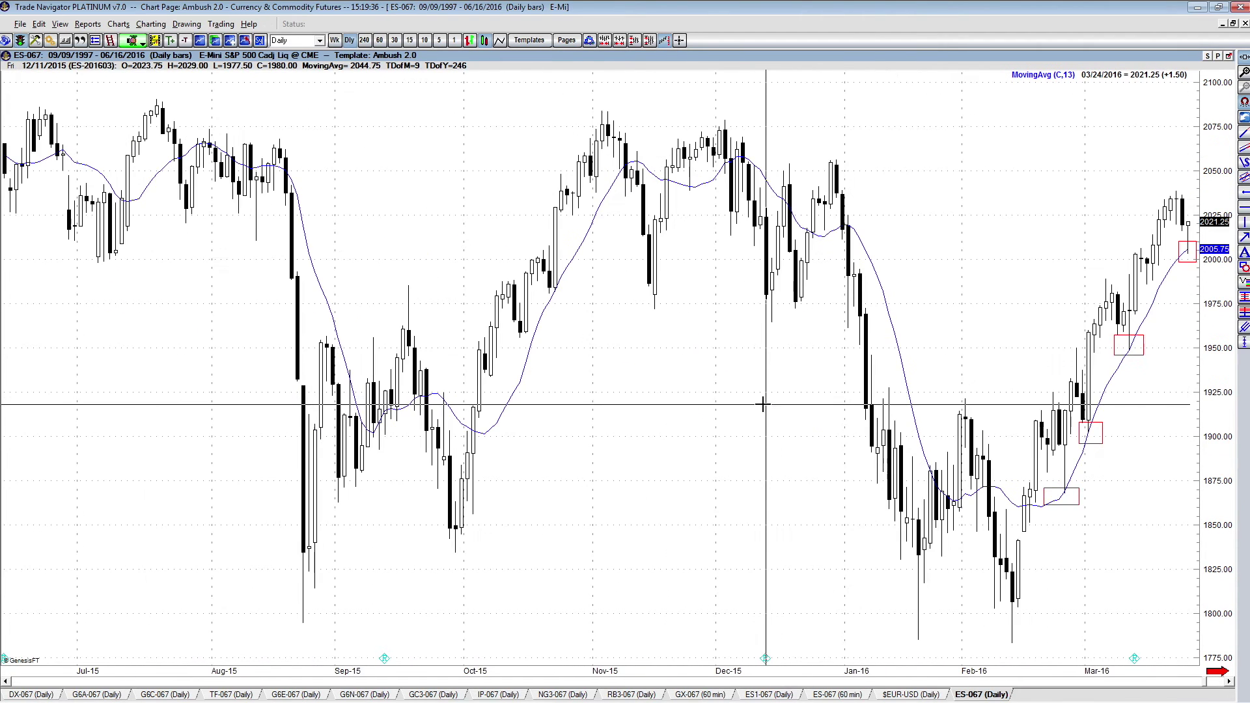
scroll(830, 414, "up", 4)
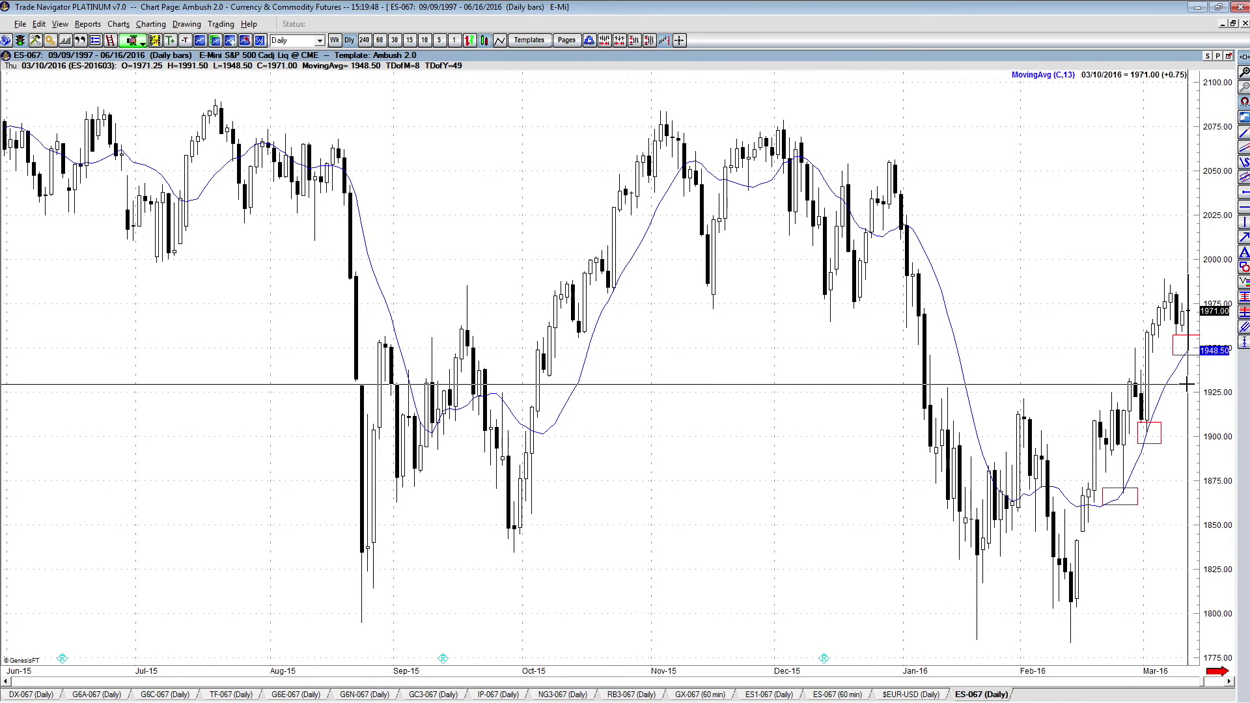
scroll(1182, 388, "up", 1)
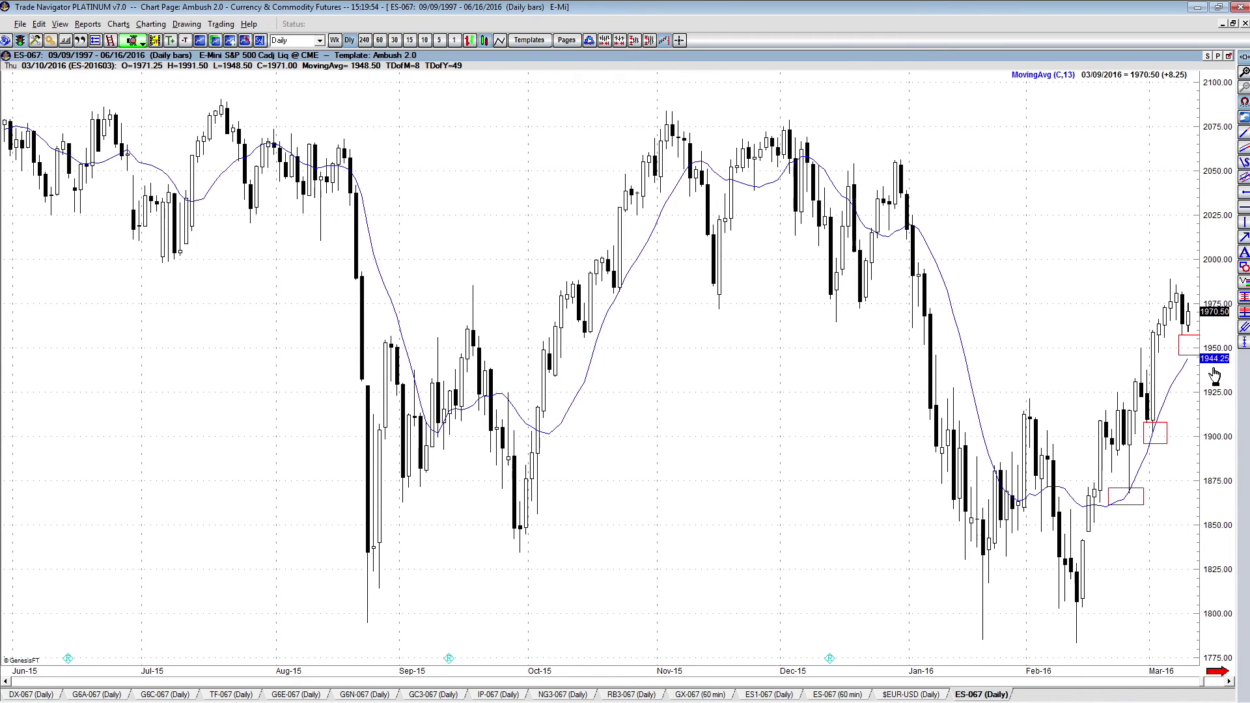
scroll(1178, 377, "down", 1)
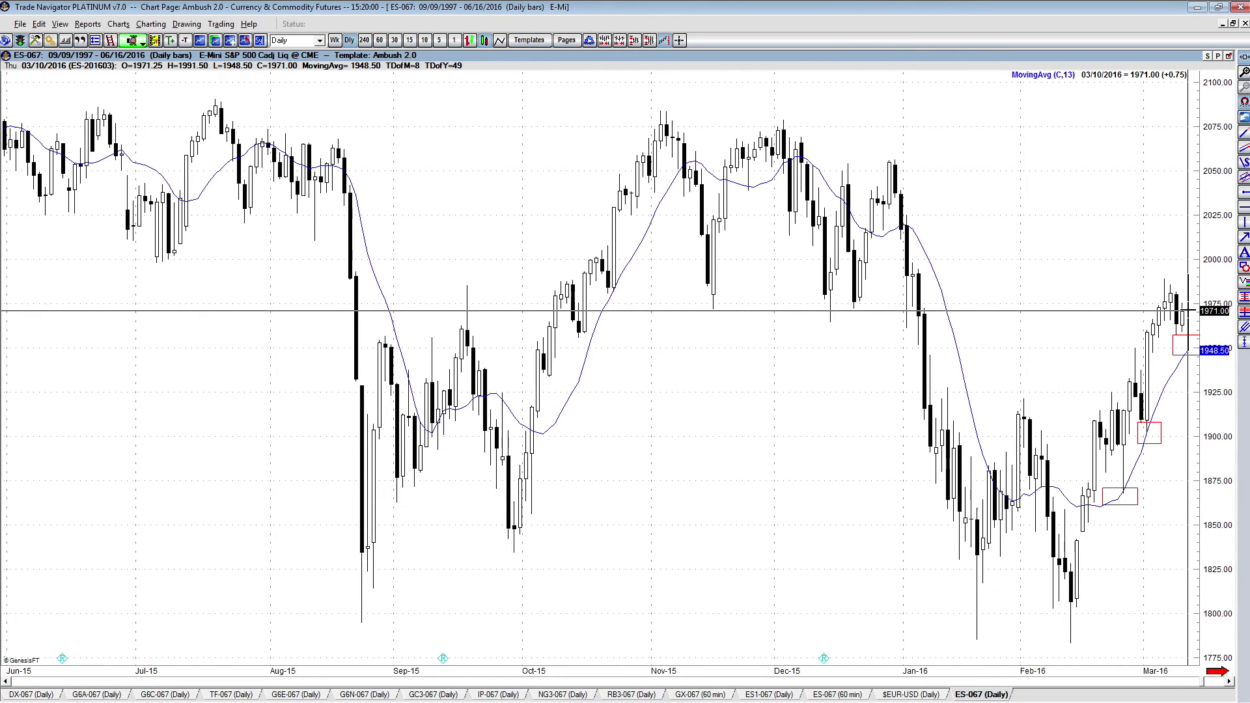
scroll(1183, 351, "up", 1)
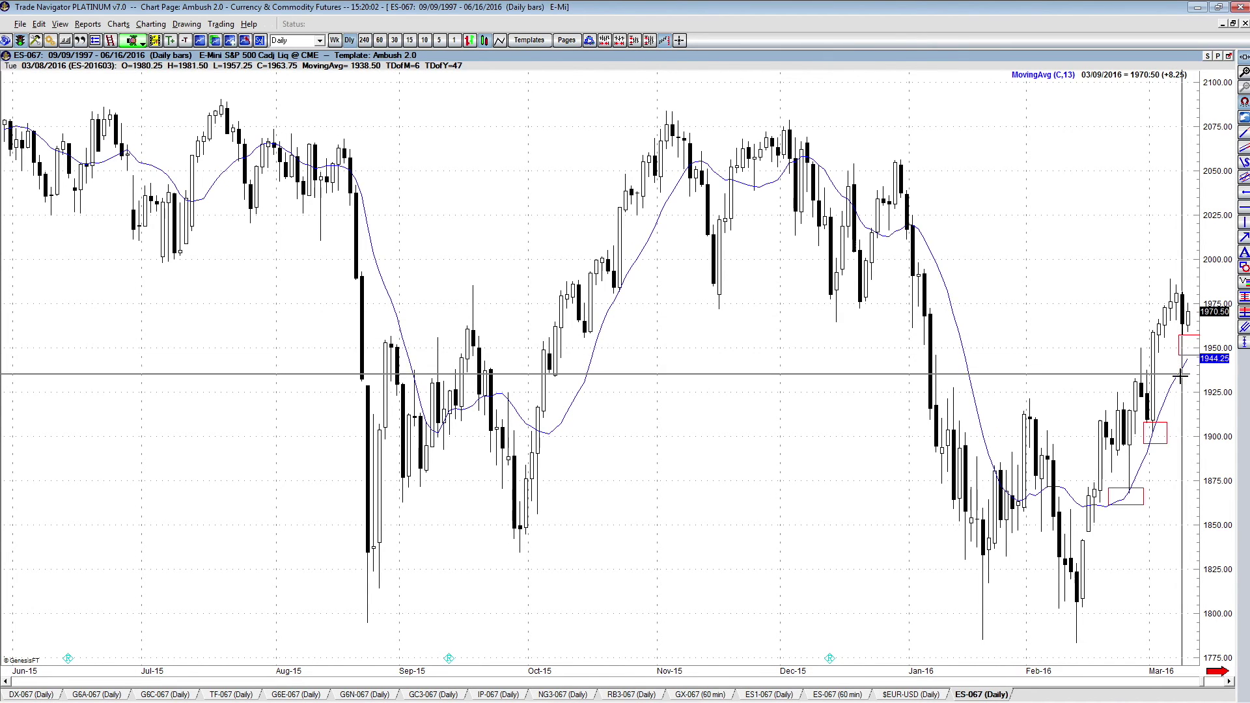
left_click_drag(1180, 376, 747, 450)
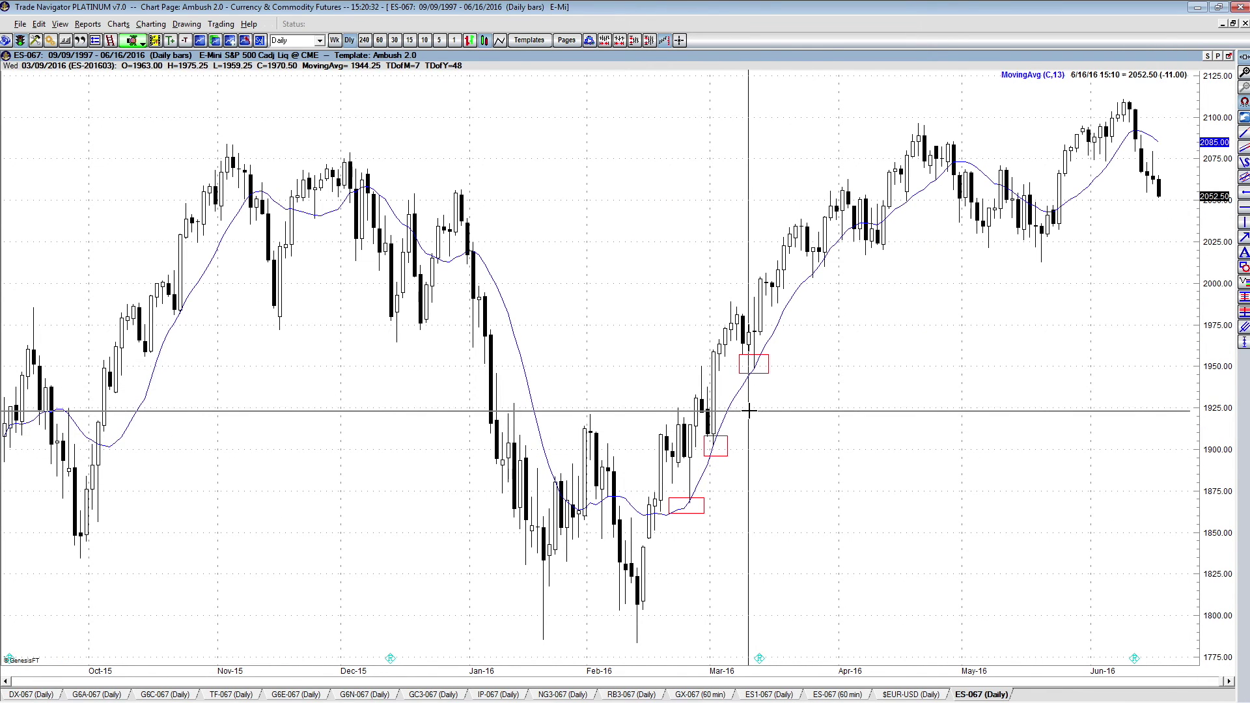
Step: Set the MovingAvg to shift 1 bar forward, then draw a red box on the late-March pullback
double_click(792, 404)
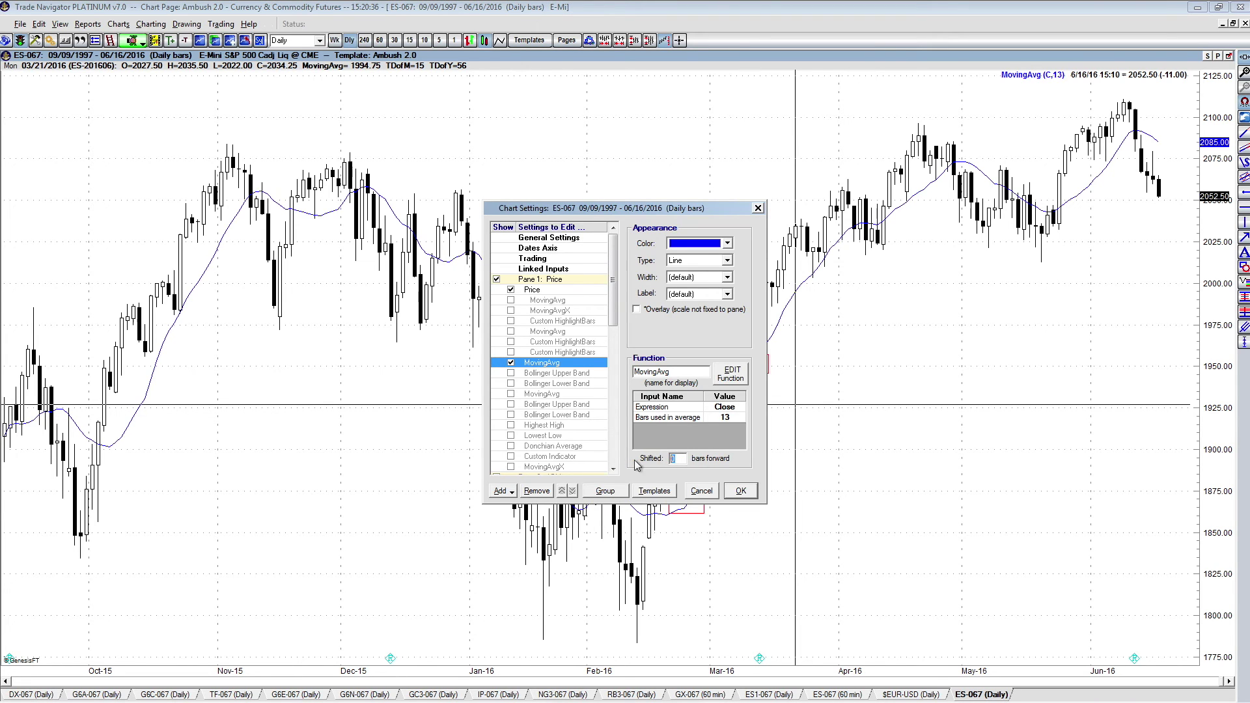
left_click(741, 492)
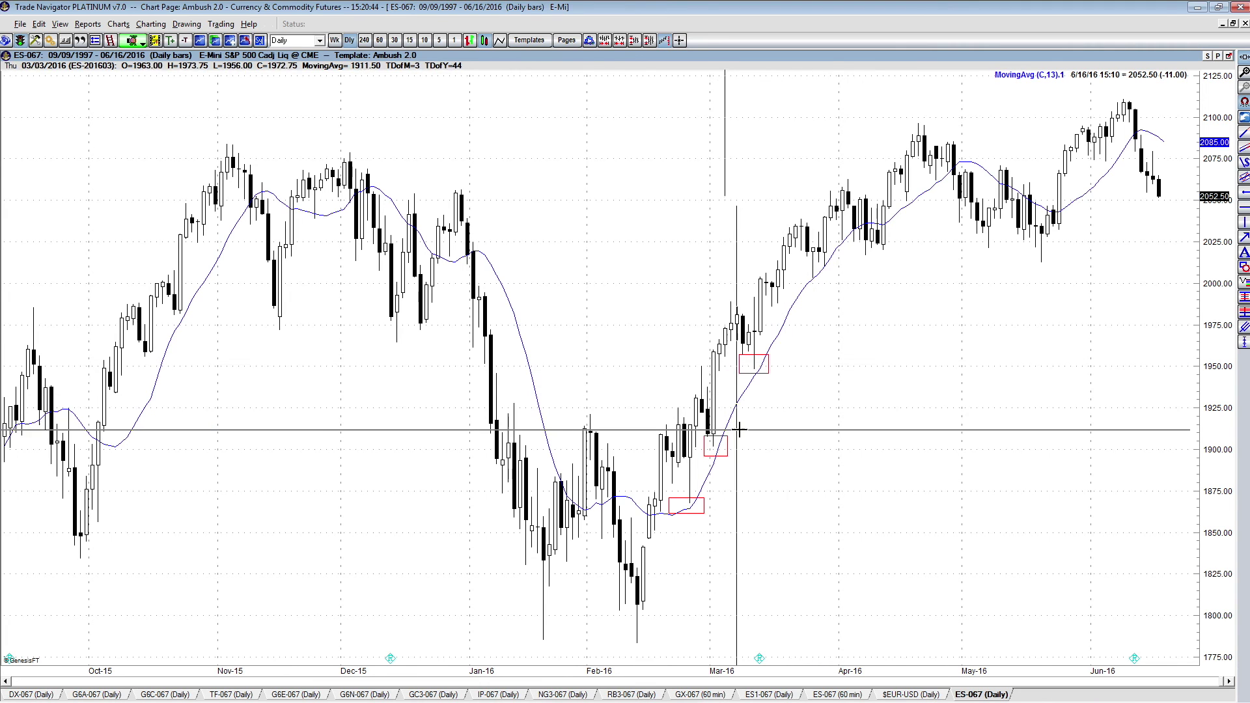
left_click(807, 276)
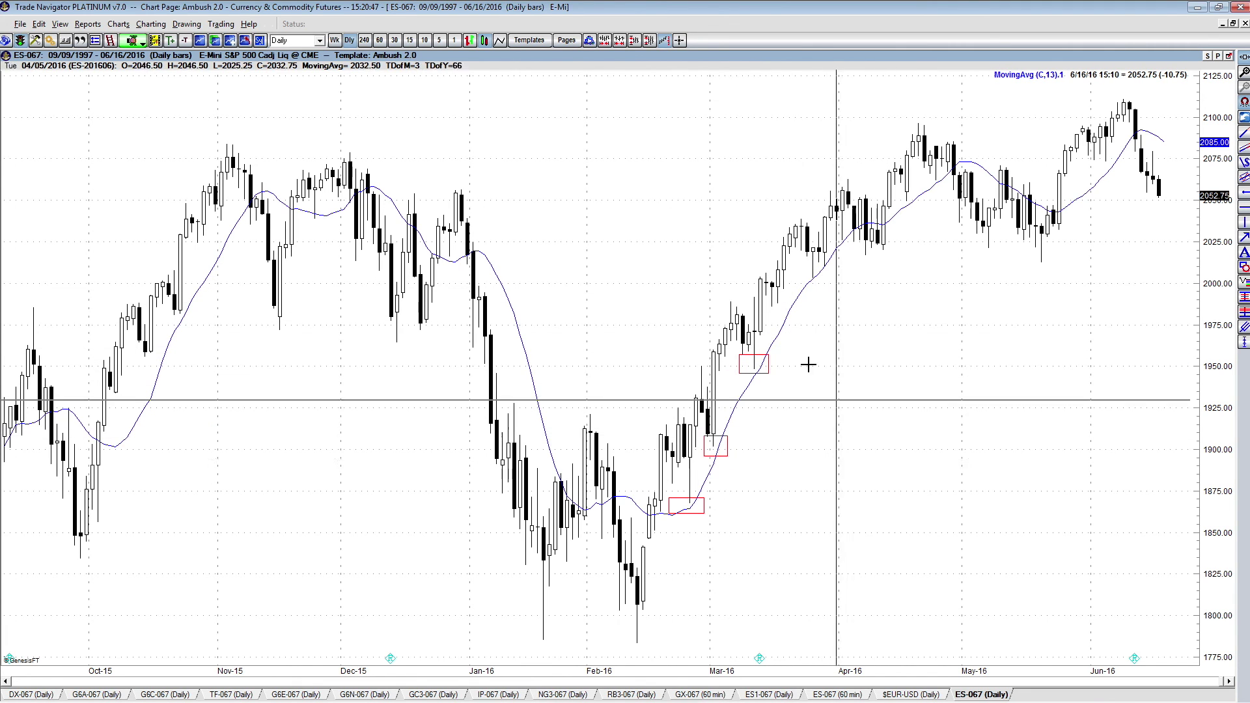